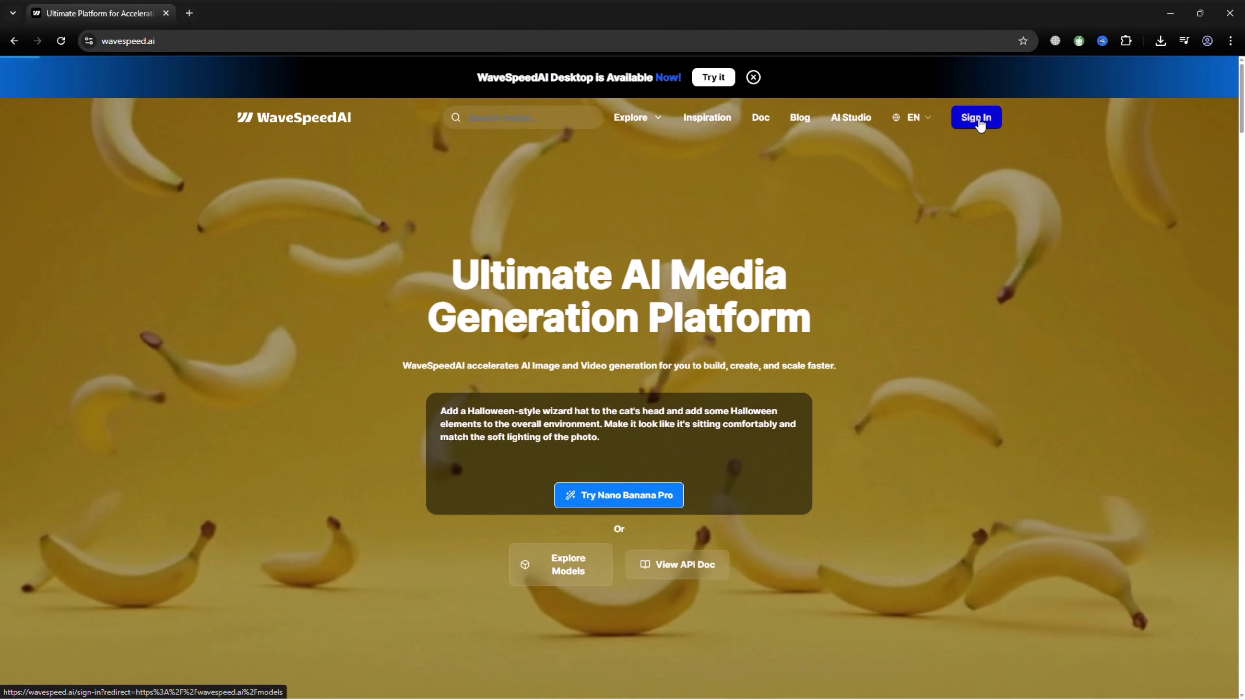
- Sign in to WaveSpeedAI with a Google account
left_click(976, 118)
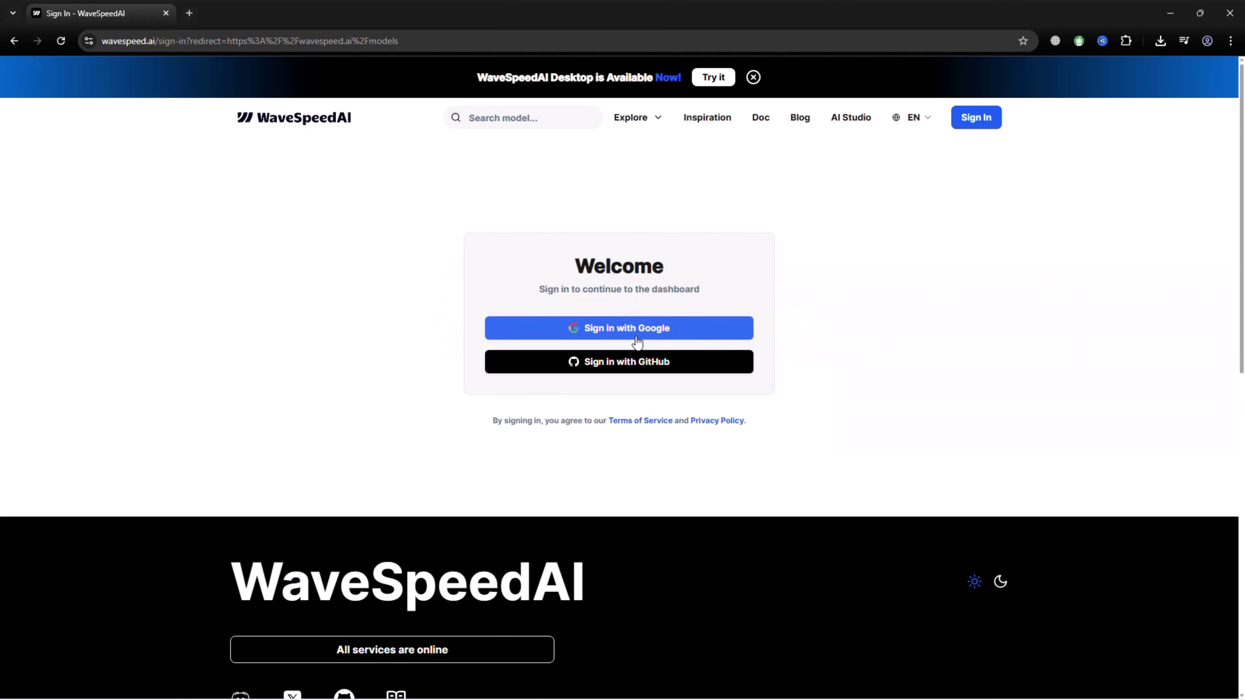
left_click(694, 328)
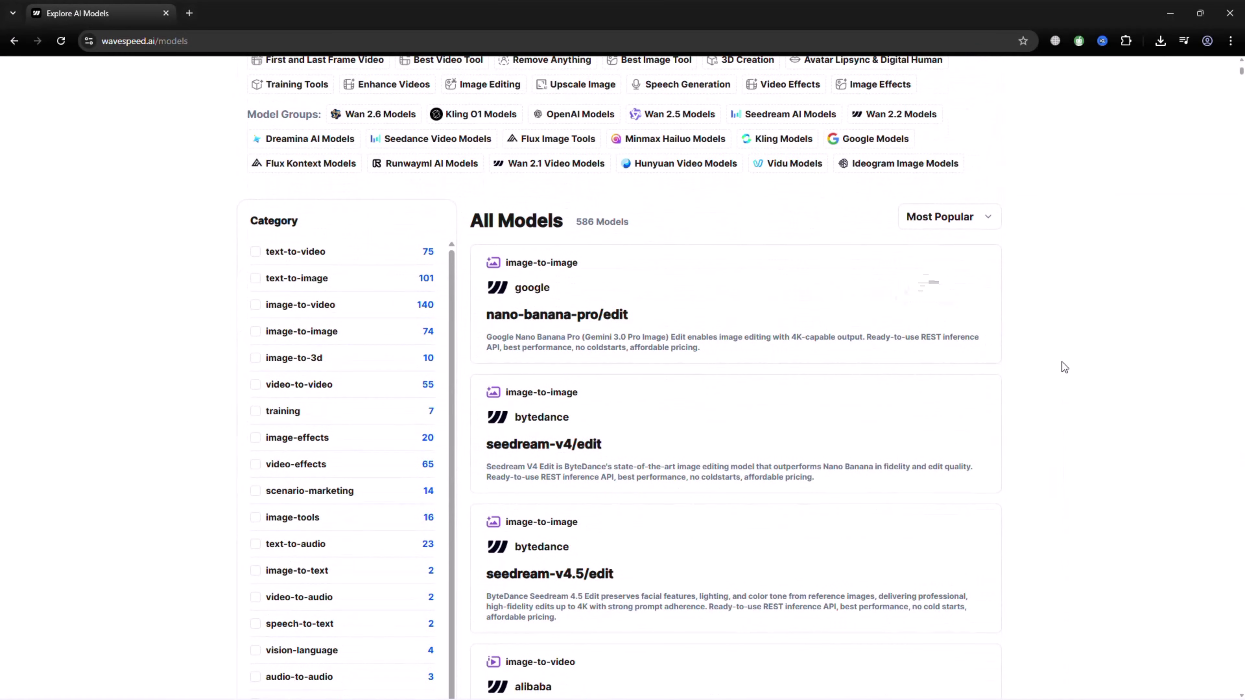
scroll(1062, 363, "down", 10)
- Scroll through the All Models list, then go back to the previous page
scroll(1064, 366, "down", 12)
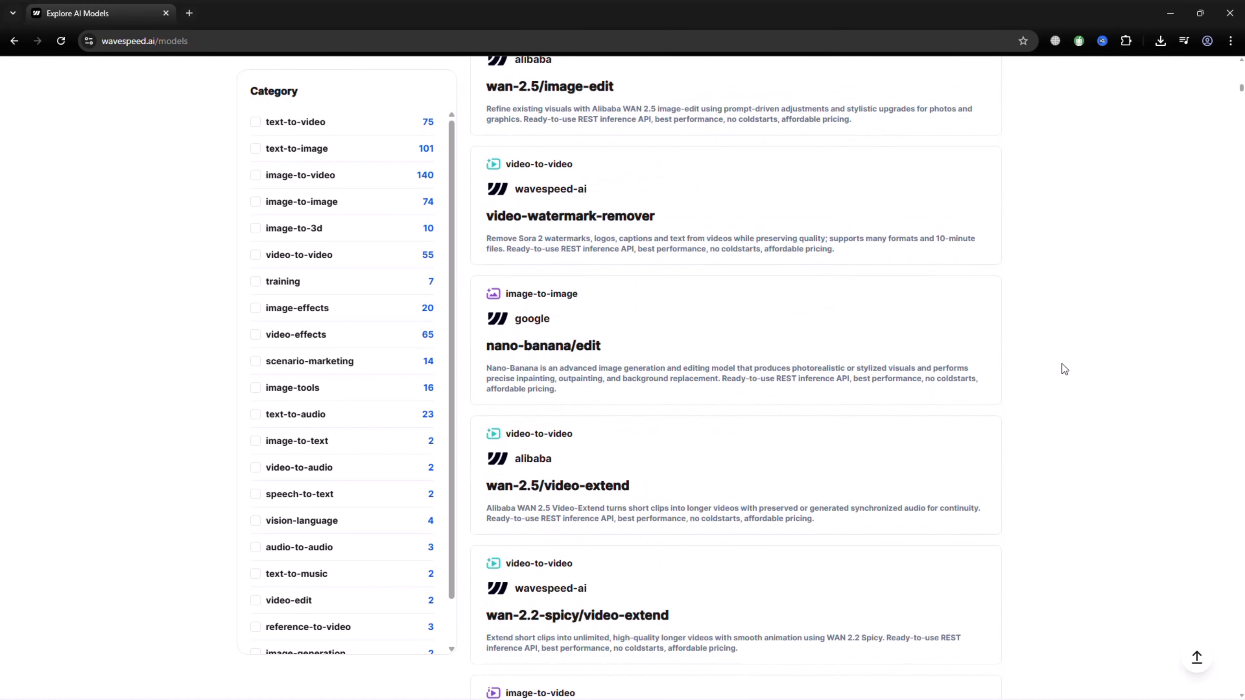
scroll(1063, 364, "down", 10)
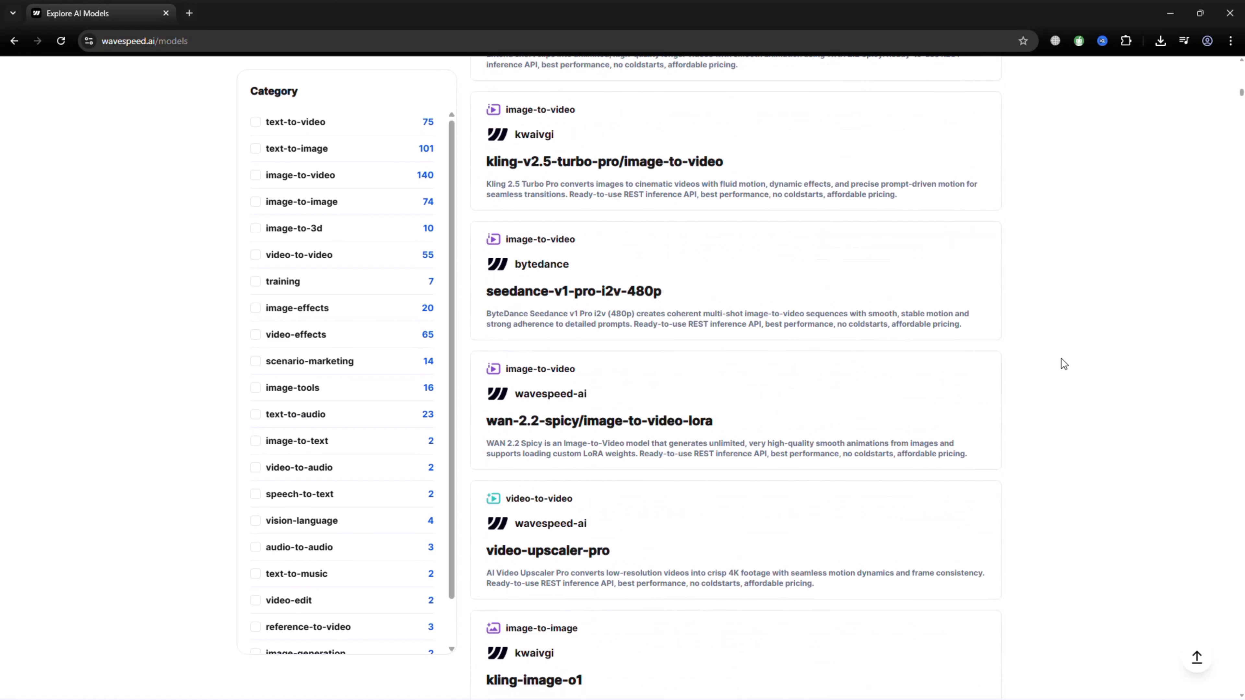
key("alt+Left")
- Read through the documentation in a new tab, then close it with Ctrl+W
left_click(339, 190)
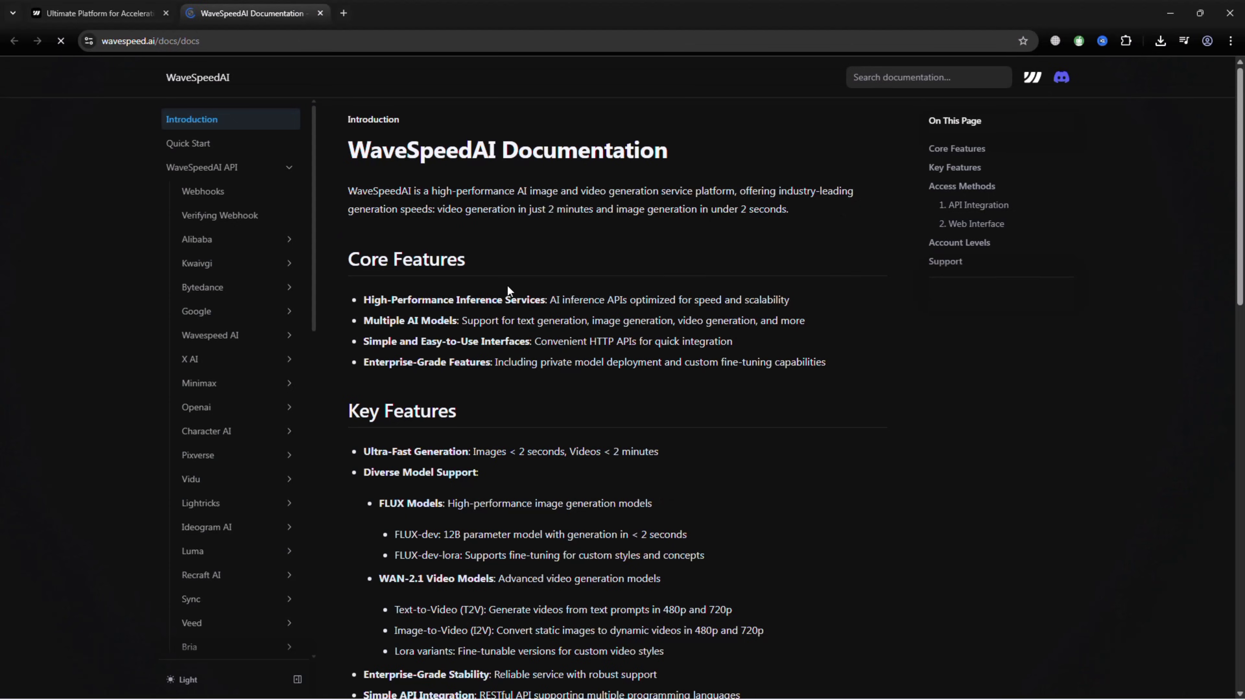
scroll(508, 287, "down", 6)
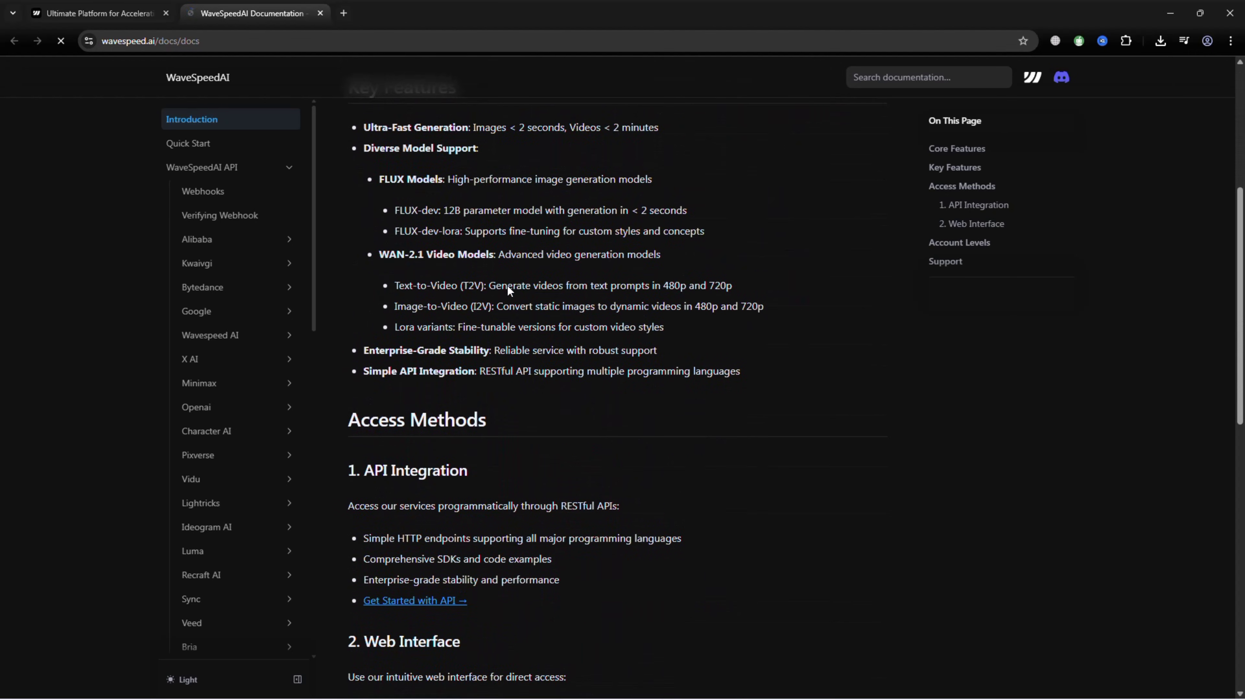
scroll(507, 285, "down", 4)
scroll(506, 285, "down", 5)
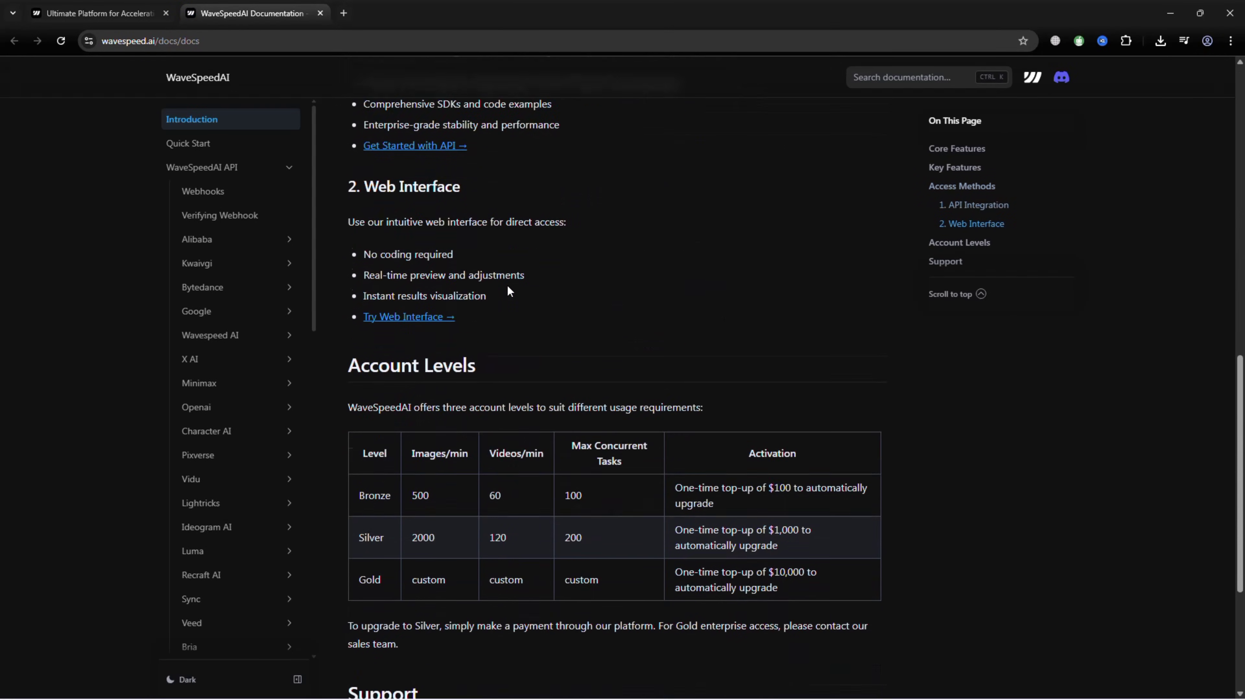
scroll(508, 288, "down", 4)
scroll(450, 303, "down", 2)
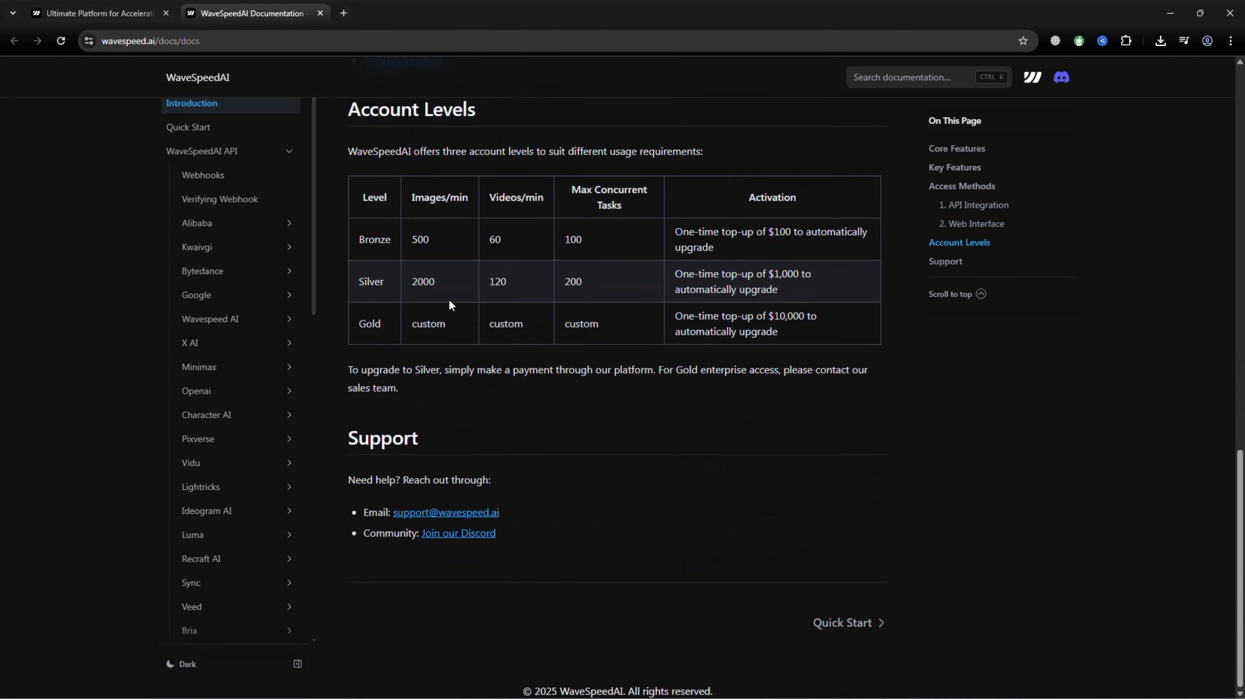
key("ctrl+w")
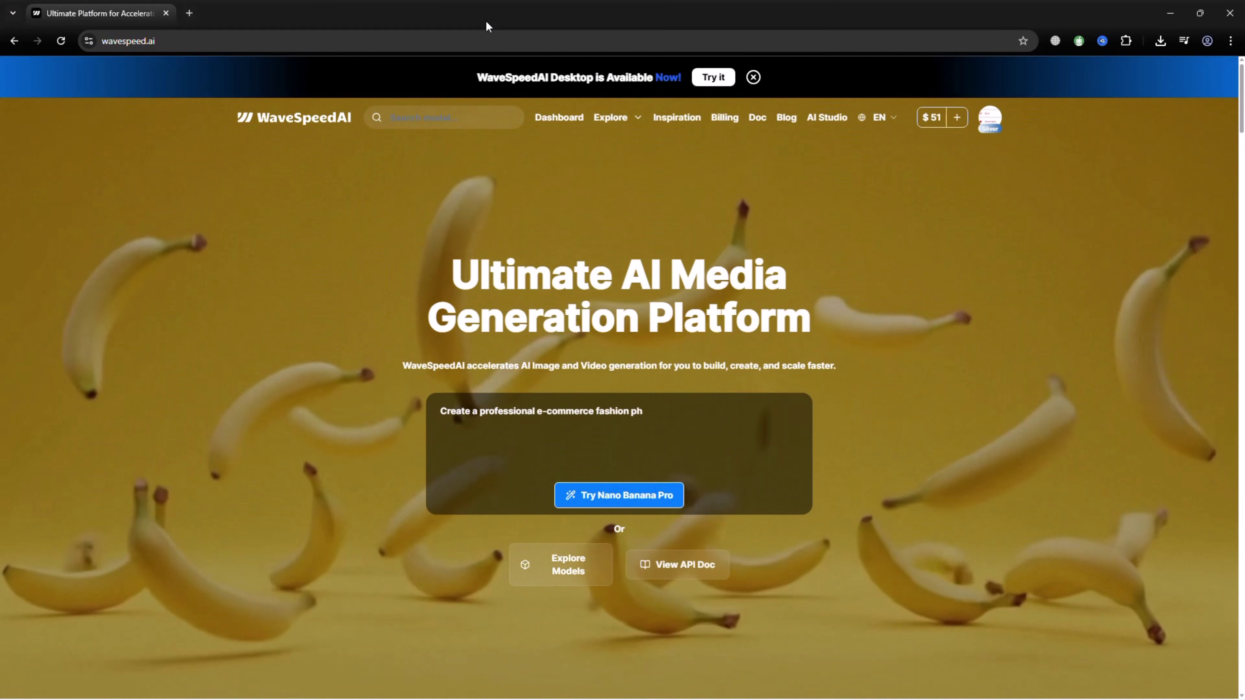
- Open Nano Banana Pro from the Hot section of the Explore menu
left_click(640, 115)
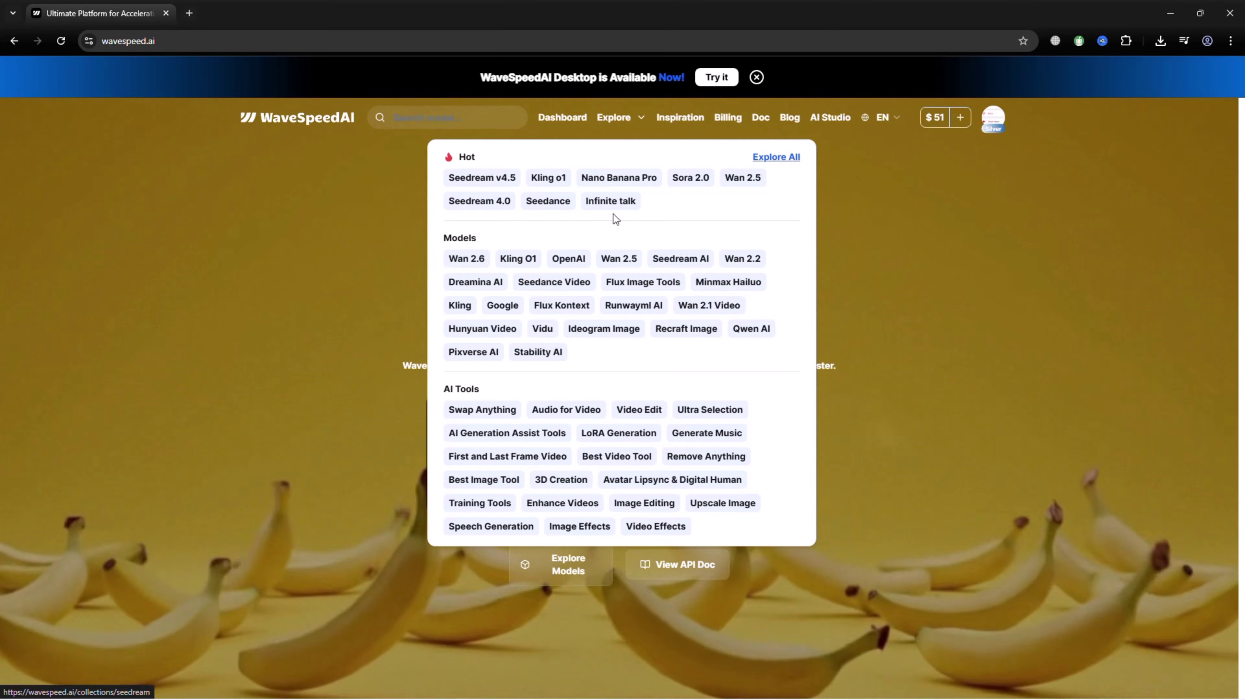
left_click(644, 177)
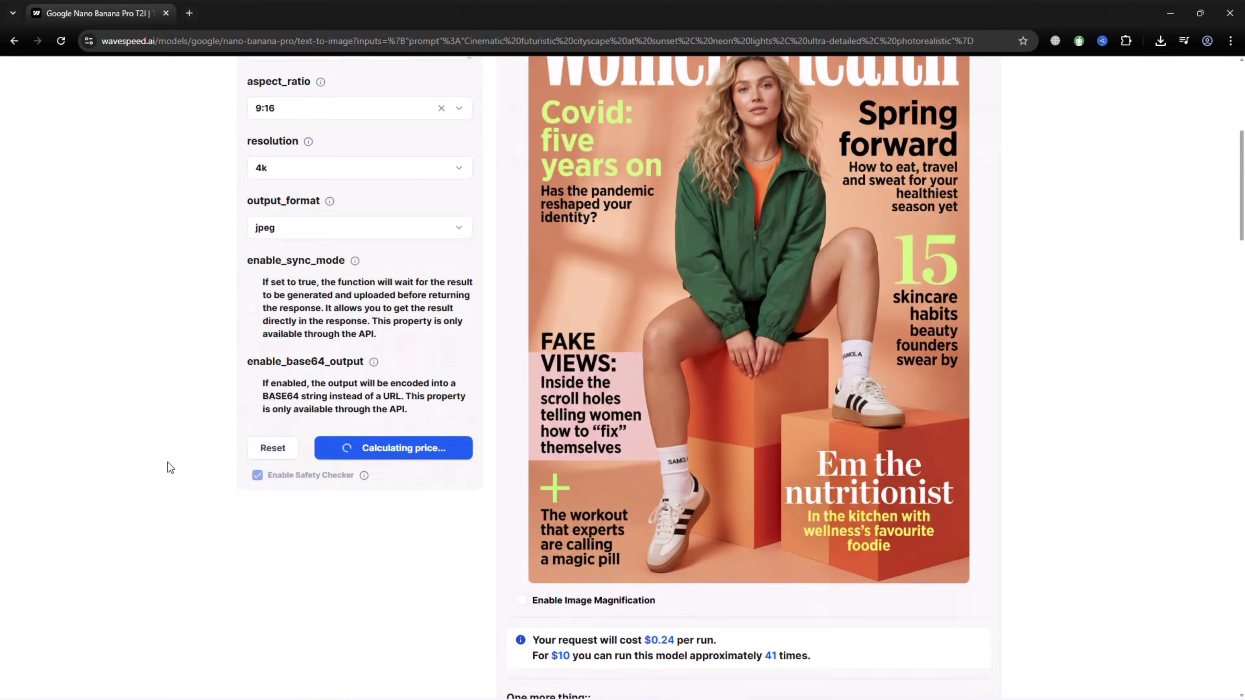
- Run the $0.24 neon sunset cityscape generation and get a share link for the image
scroll(380, 450, "up", 1)
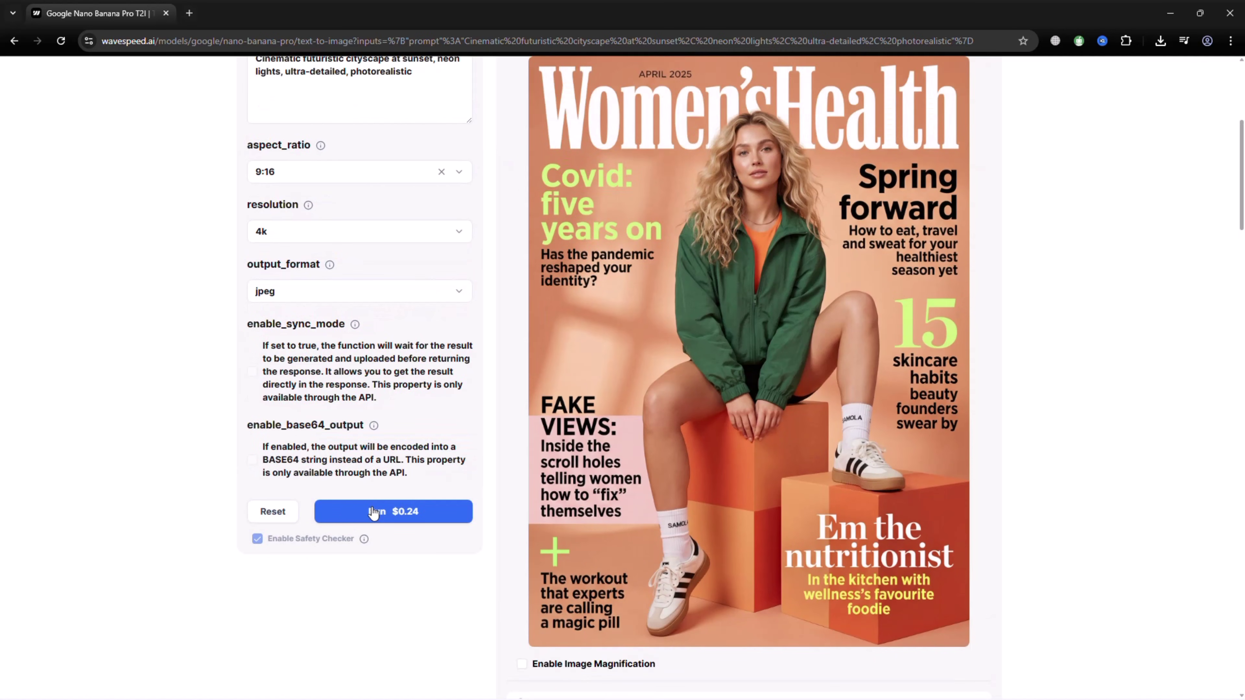
left_click(374, 512)
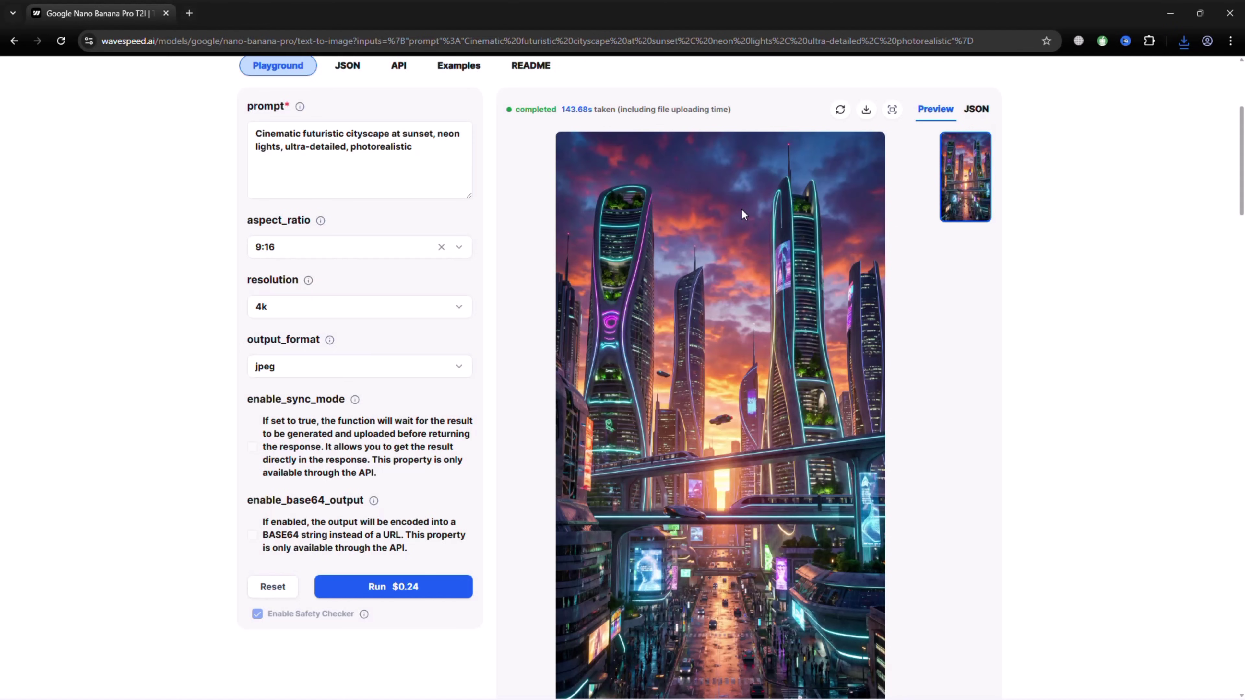
scroll(742, 210, "down", 5)
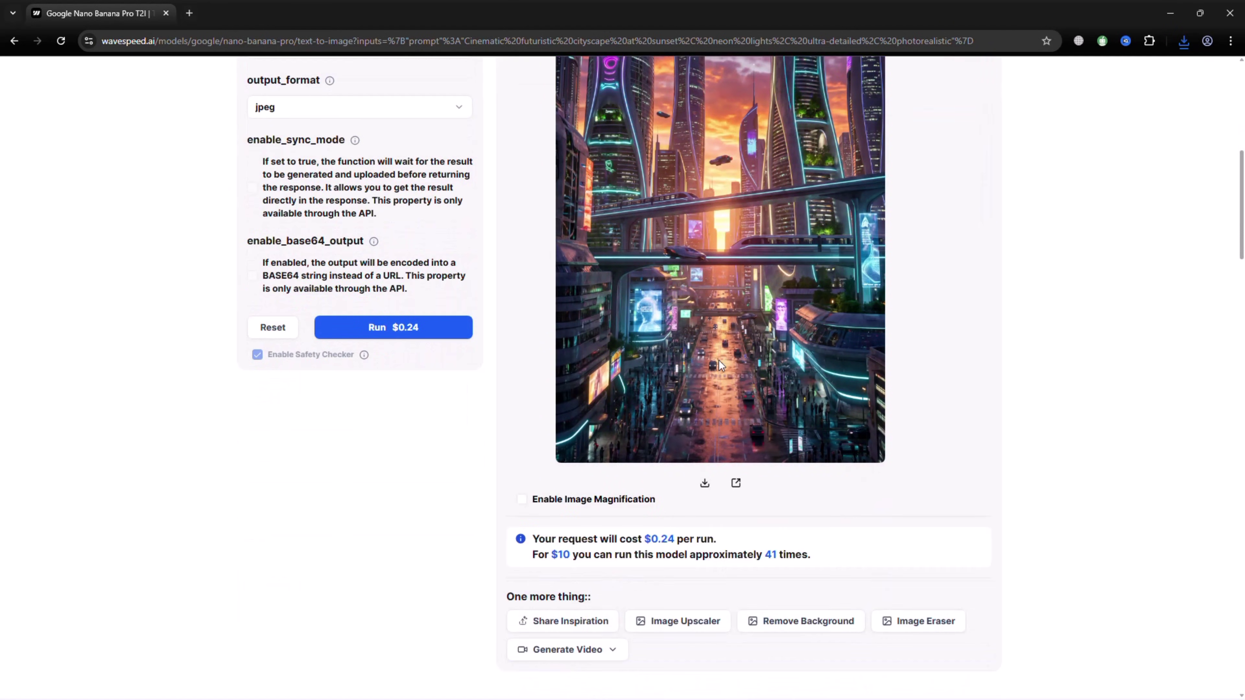
scroll(720, 365, "down", 1)
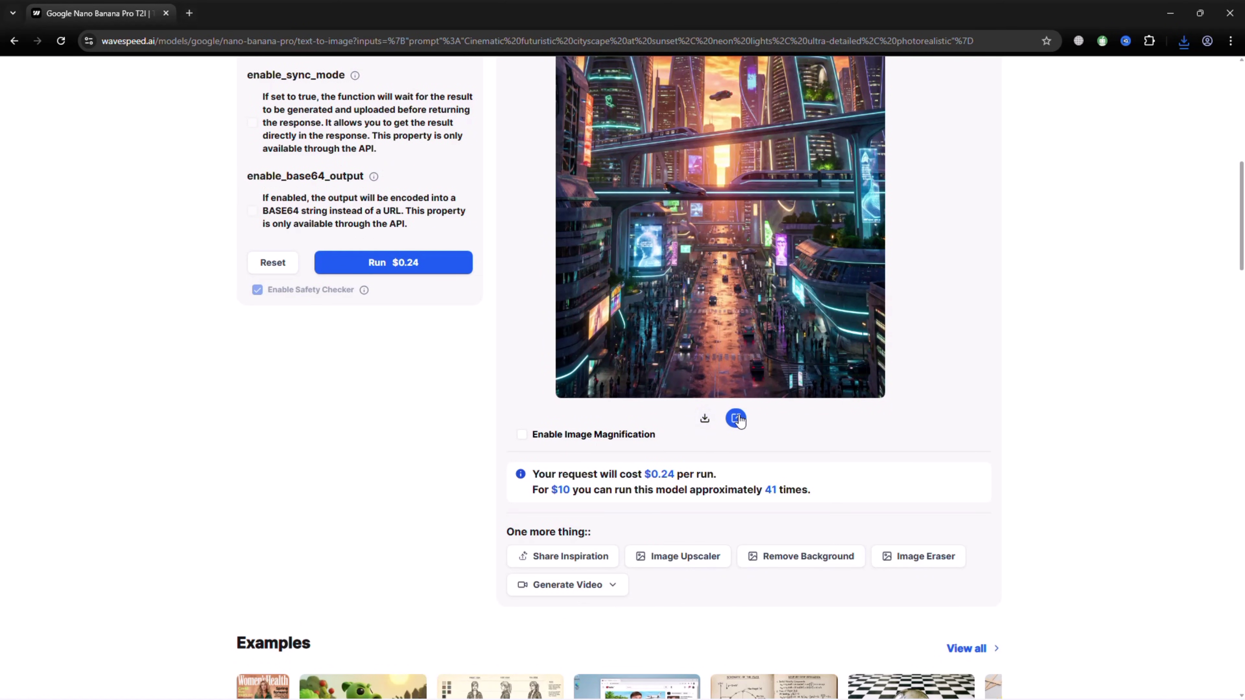
left_click(735, 418)
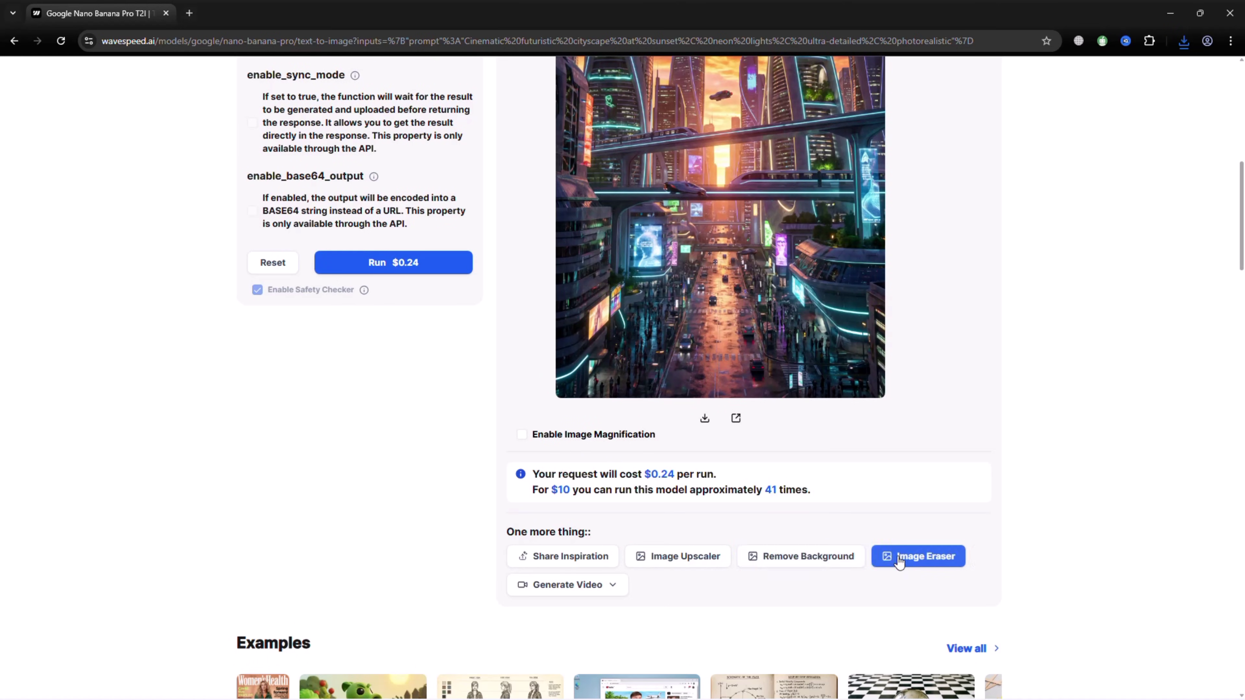
- Send the image to Veo3 Fast image-to-video with 9:16 aspect, 8 seconds, 1080p
left_click(617, 585)
scroll(623, 593, "down", 2)
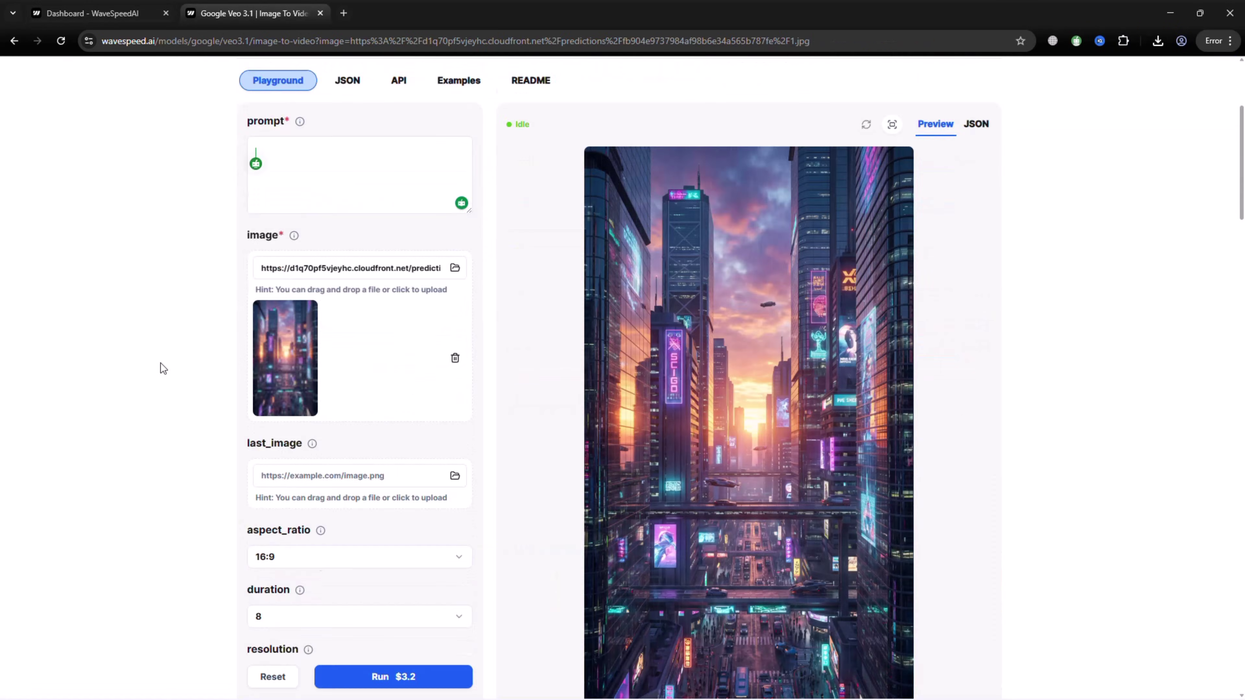
scroll(160, 363, "down", 4)
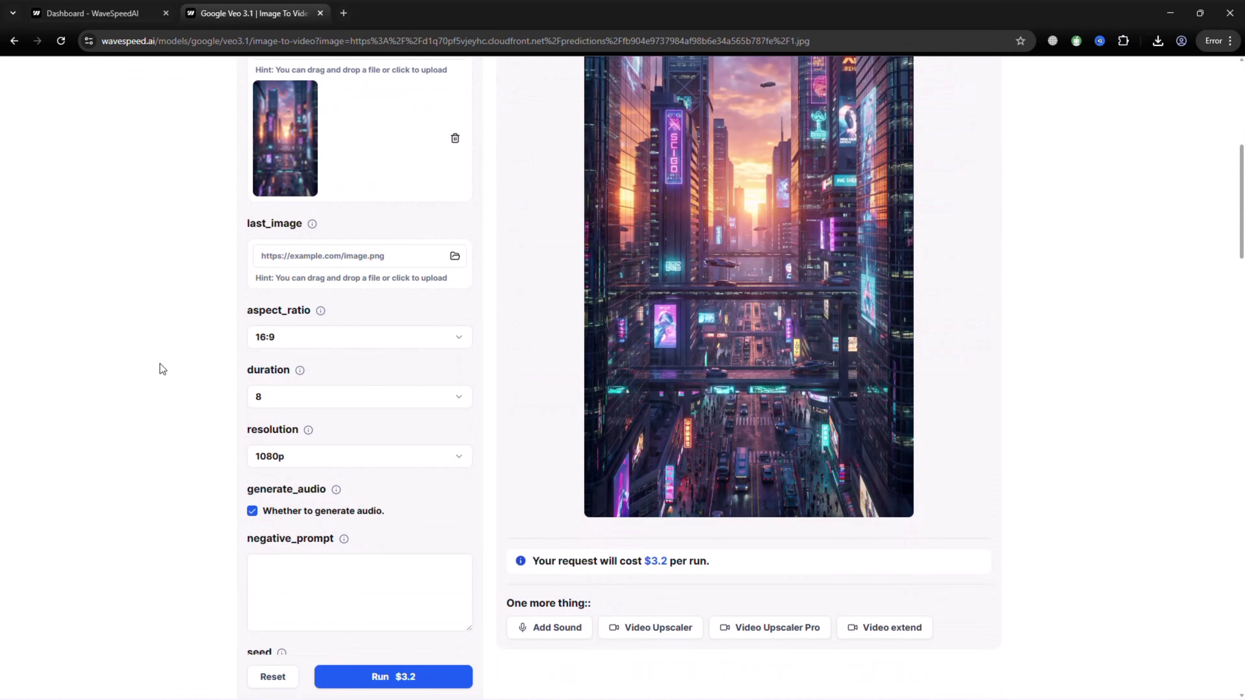
scroll(160, 364, "down", 1)
left_click(341, 269)
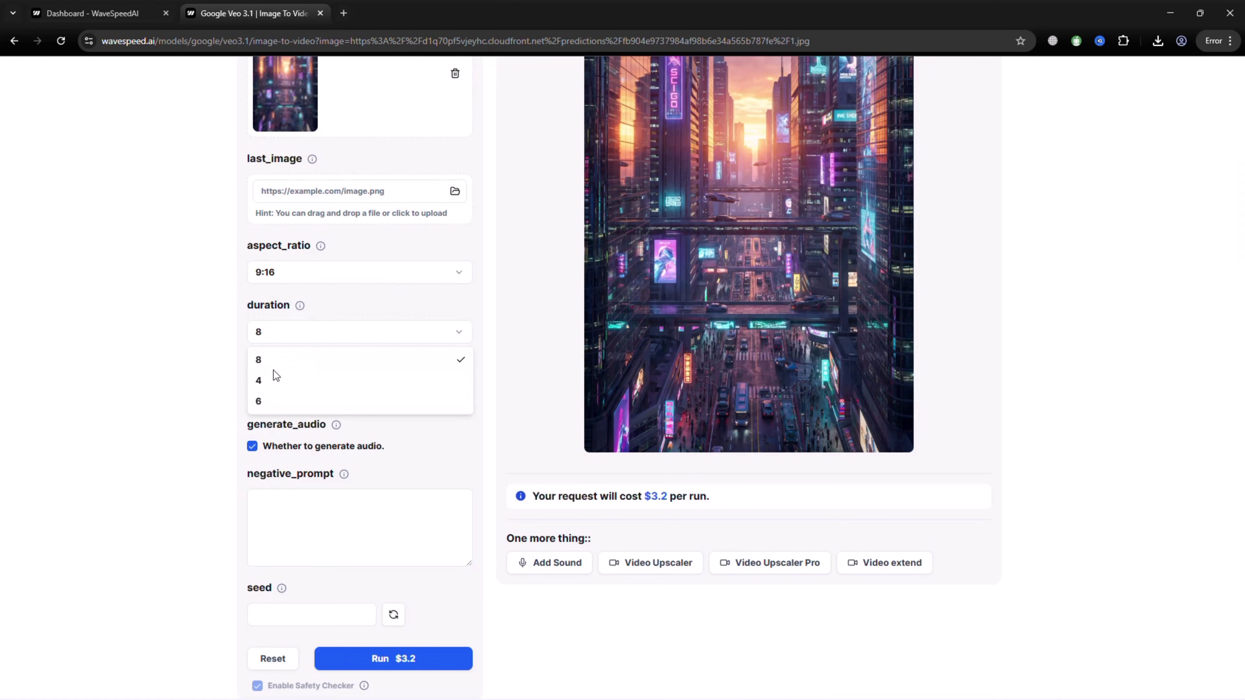
left_click(298, 360)
left_click(301, 389)
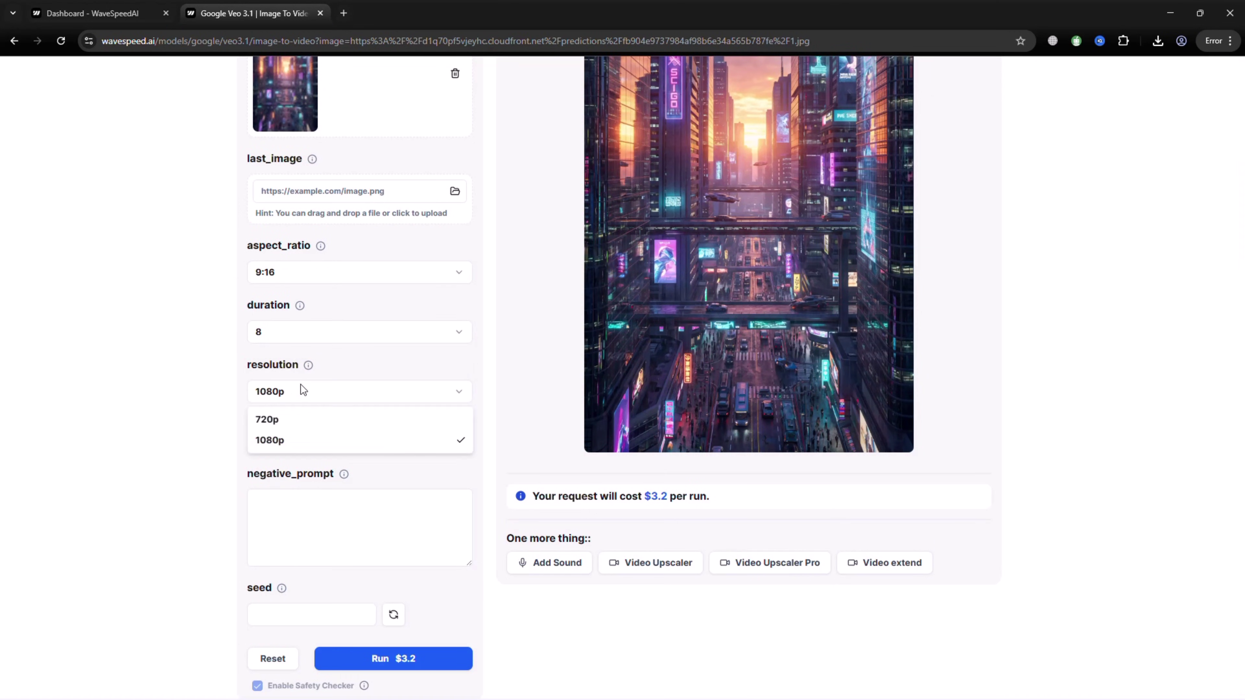
left_click(306, 439)
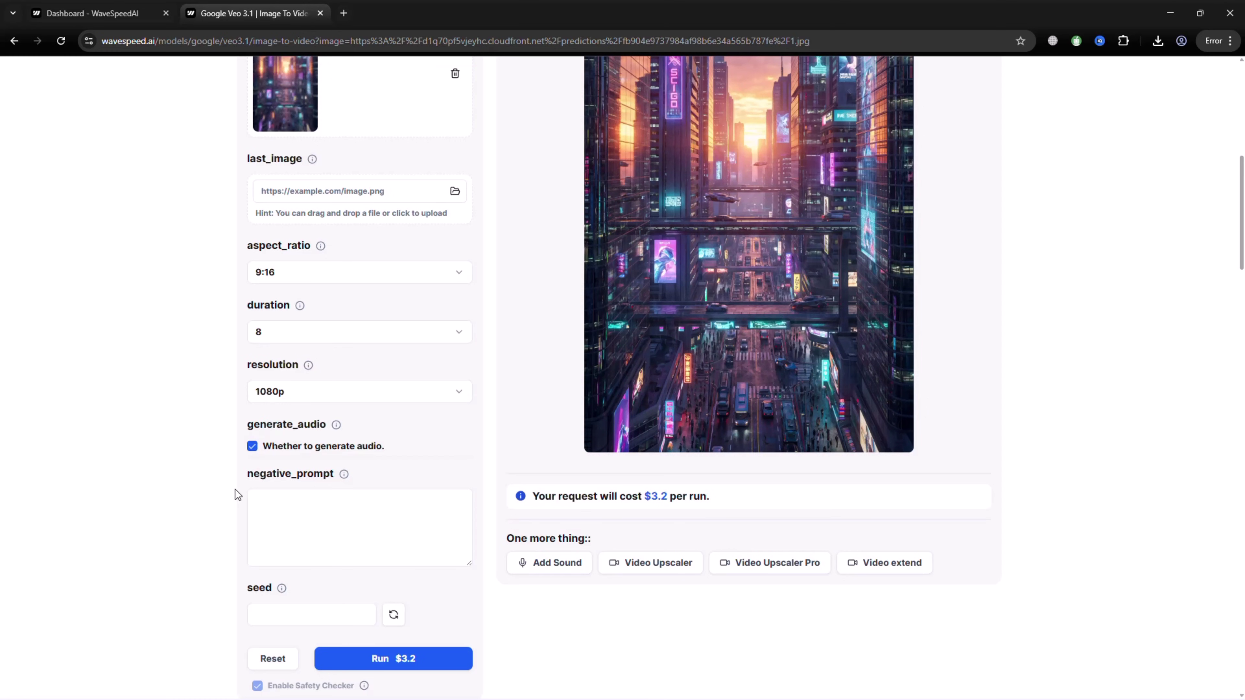
scroll(331, 254, "up", 5)
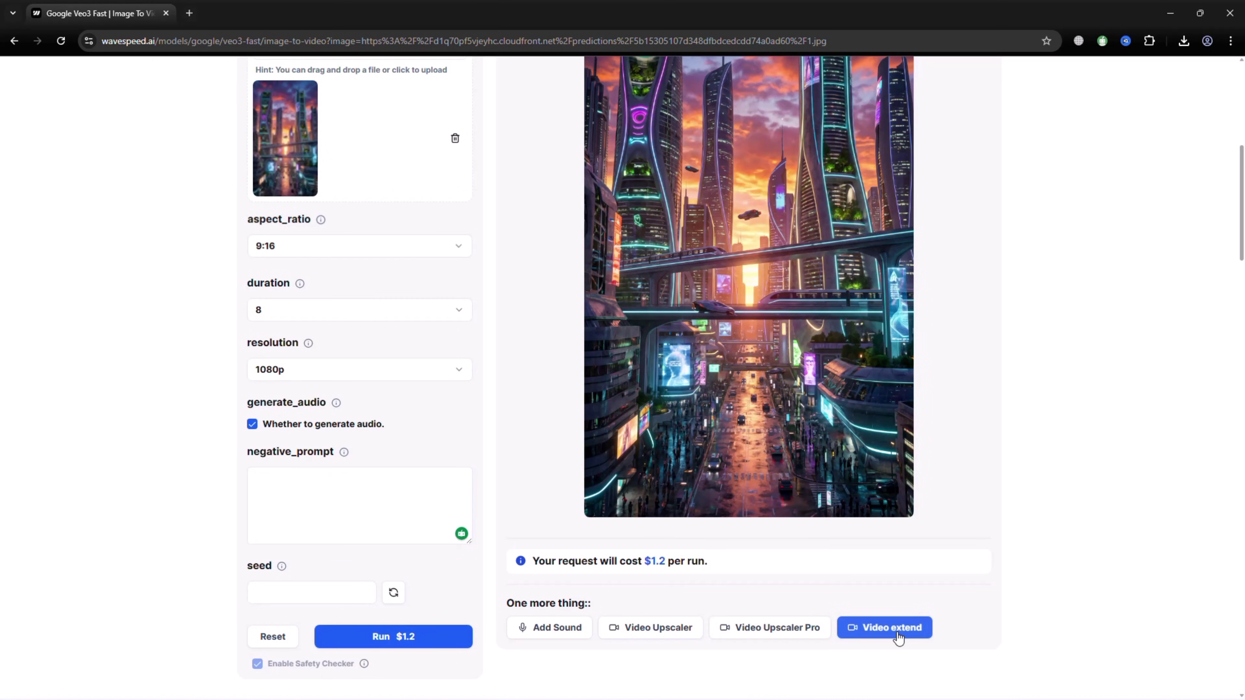
- Run the $1.2 Veo3 Fast video generation and preview the finished 8-second clip
left_click(395, 638)
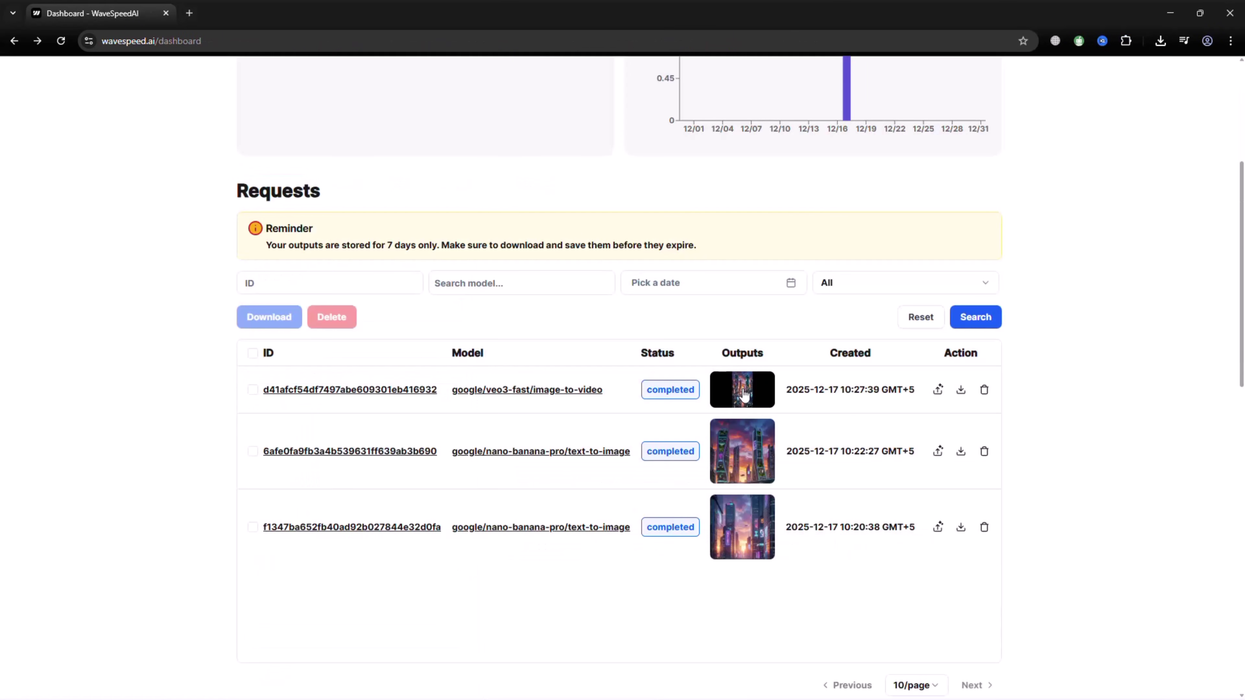
left_click(744, 393)
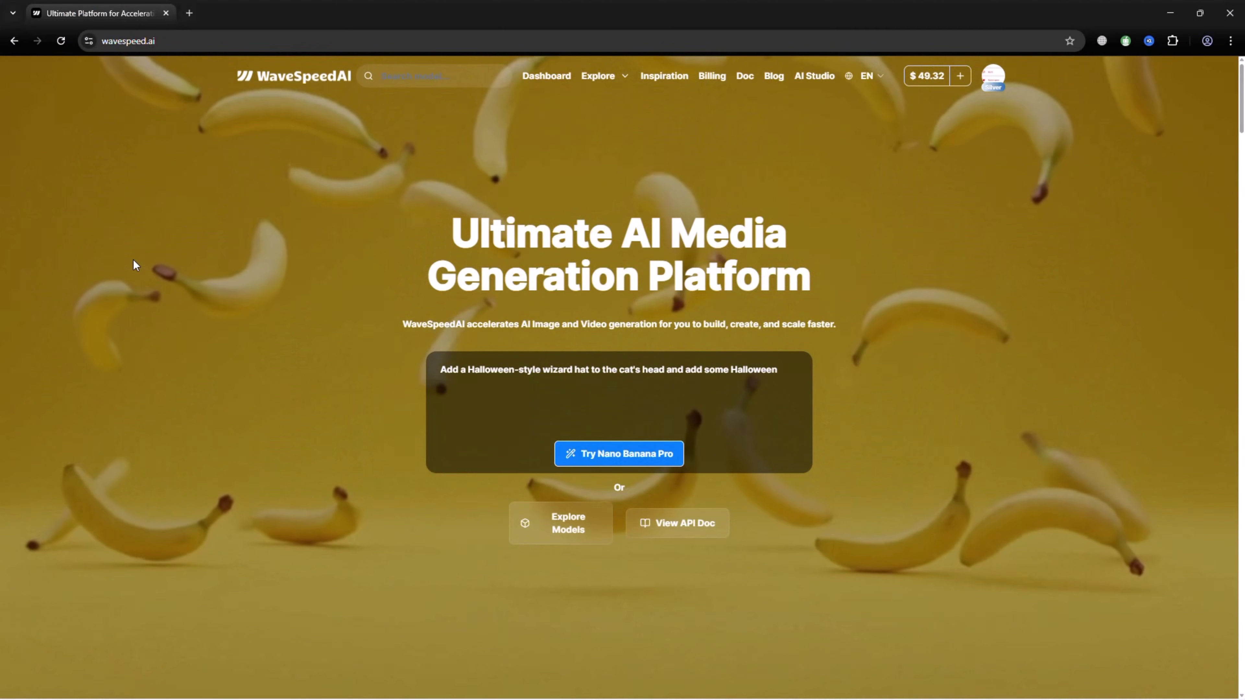
scroll(134, 260, "down", 4)
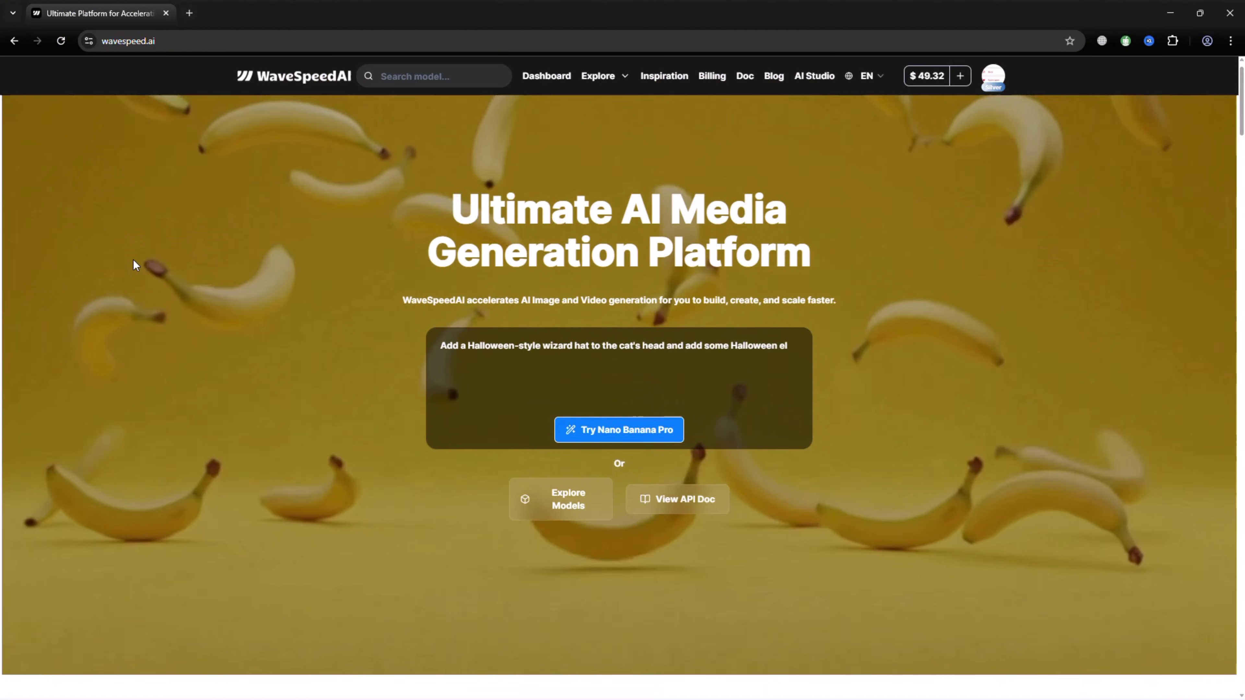
scroll(136, 266, "down", 9)
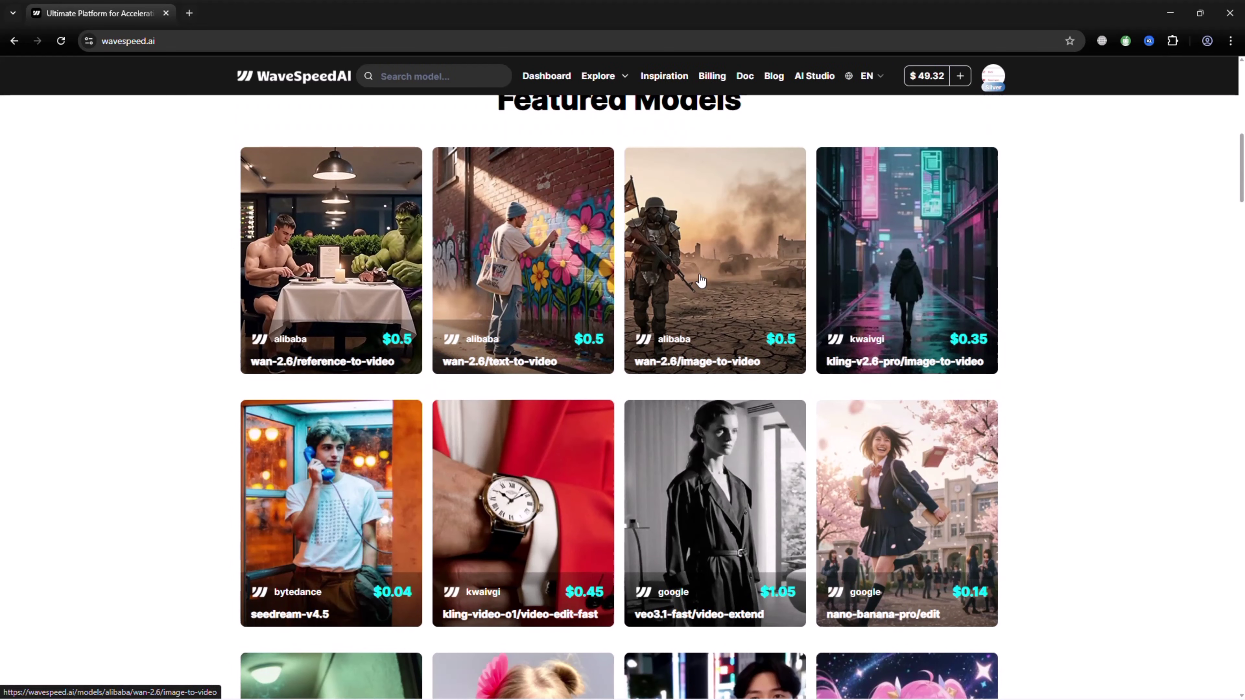
scroll(987, 351, "down", 8)
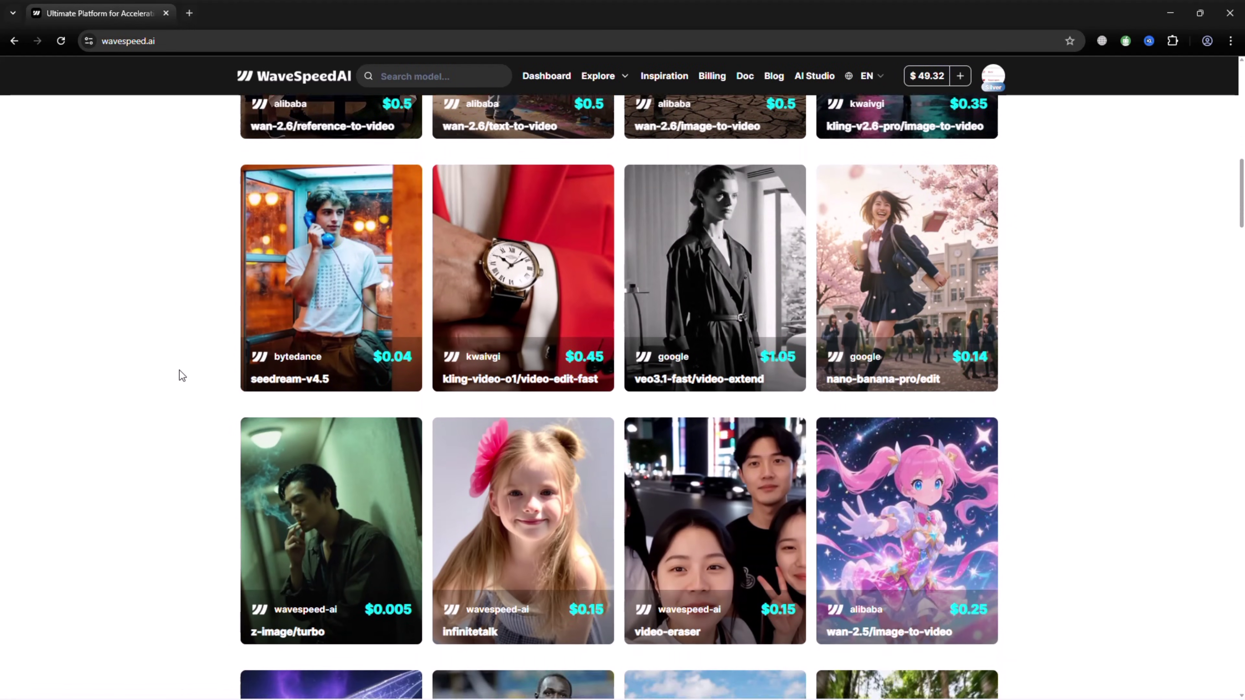
scroll(134, 361, "down", 3)
scroll(134, 362, "down", 4)
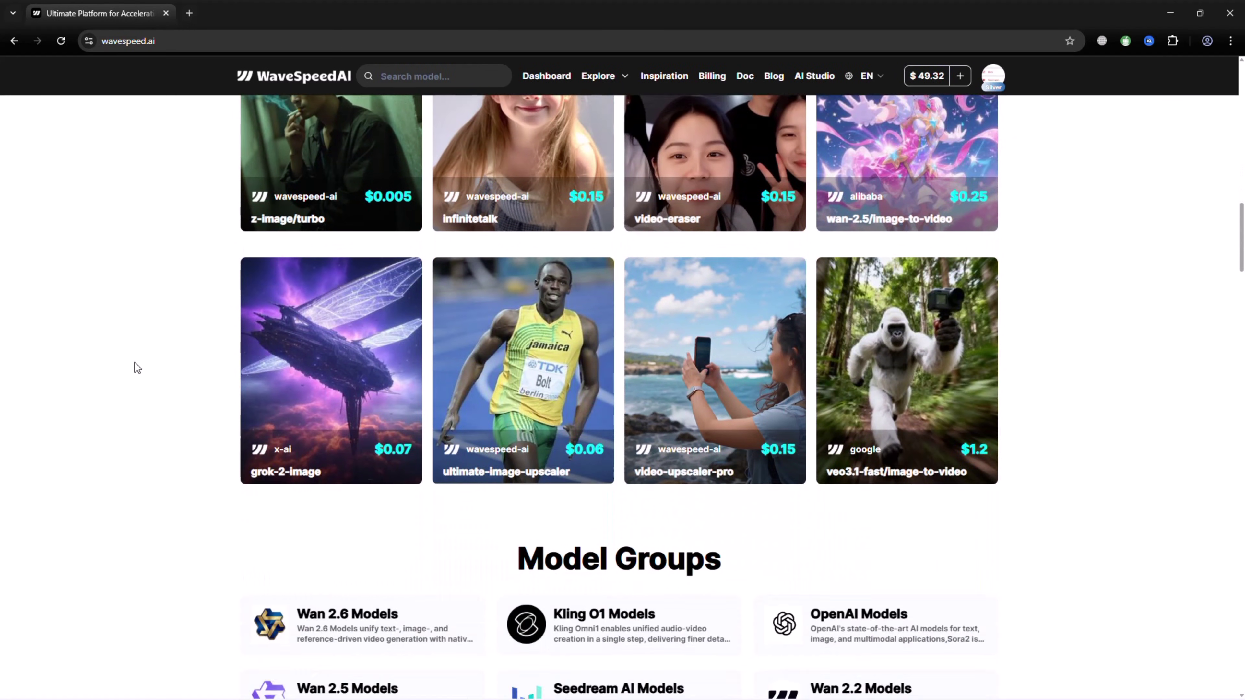
scroll(135, 362, "down", 4)
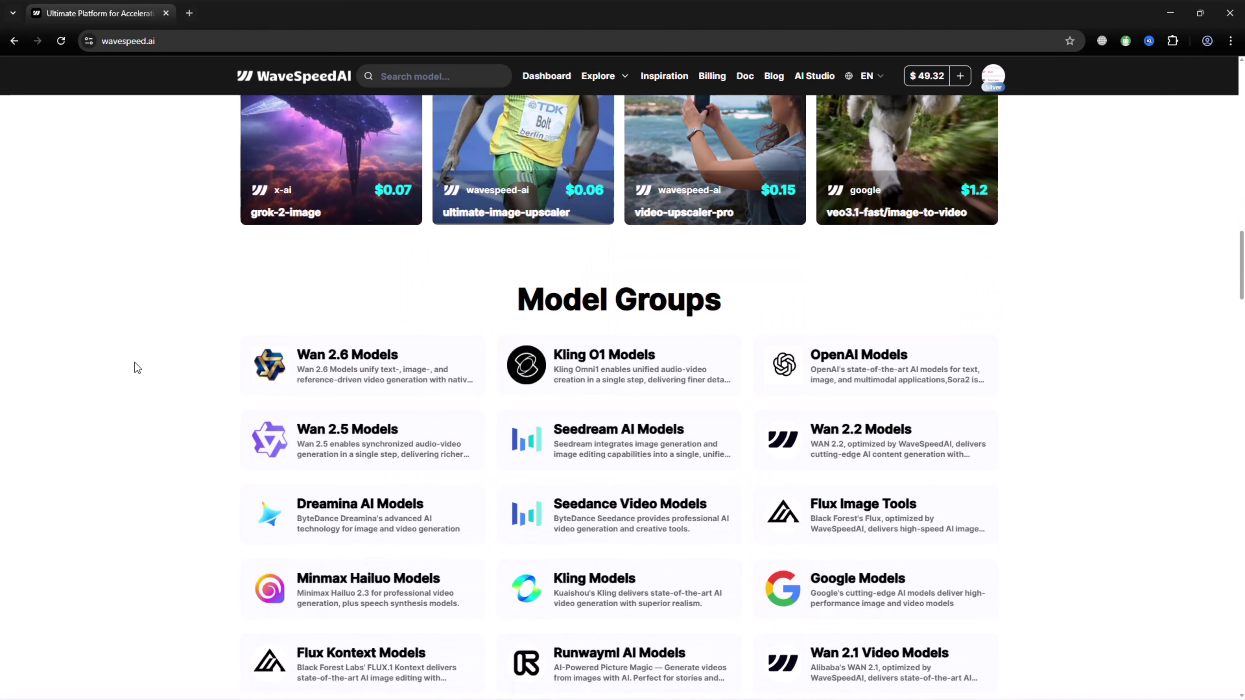
scroll(135, 362, "down", 10)
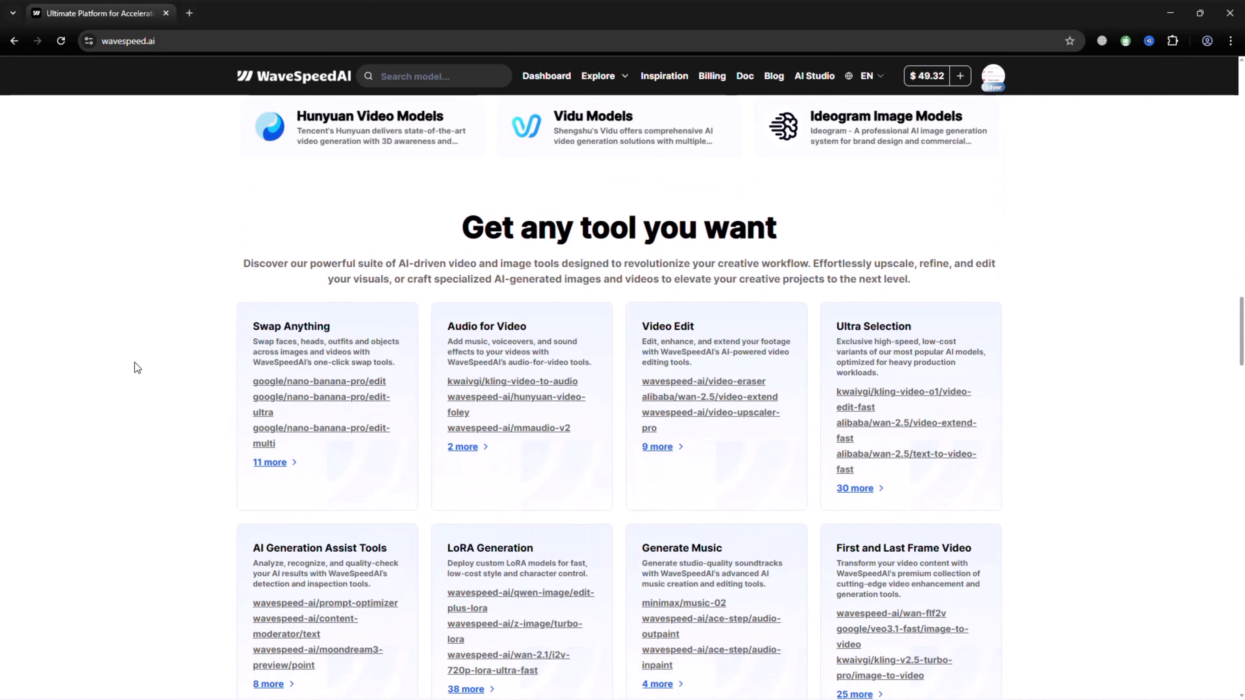
scroll(134, 362, "down", 3)
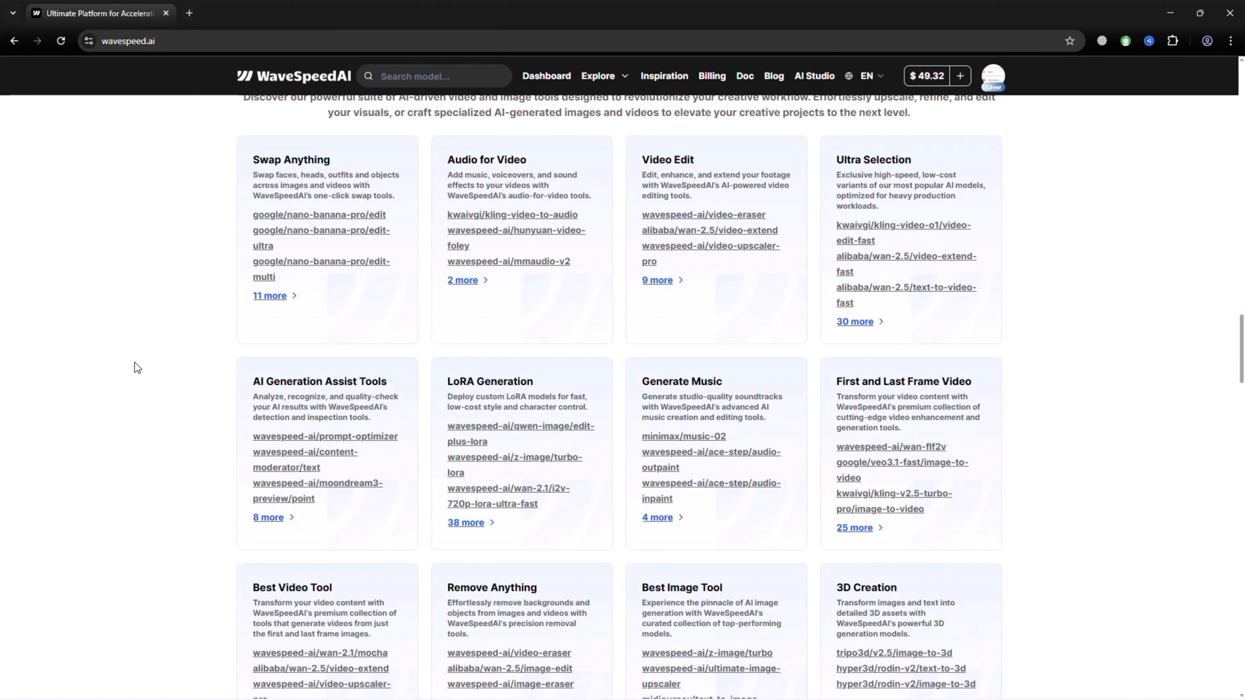
scroll(134, 368, "down", 6)
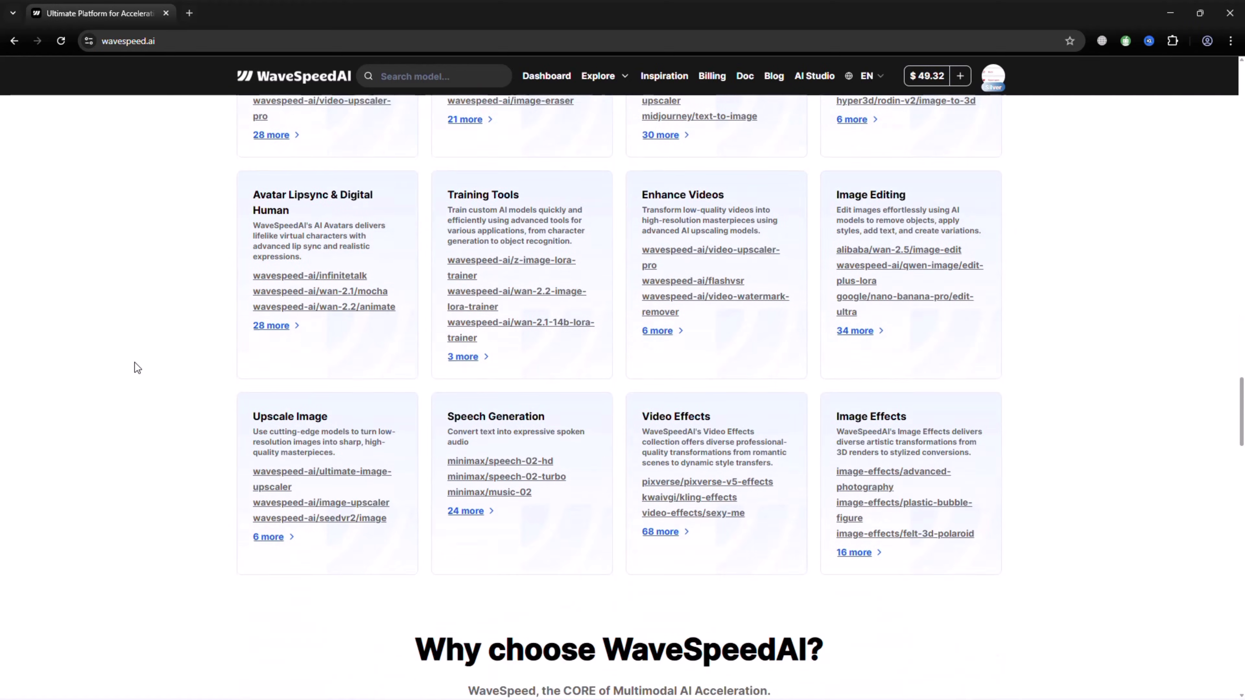